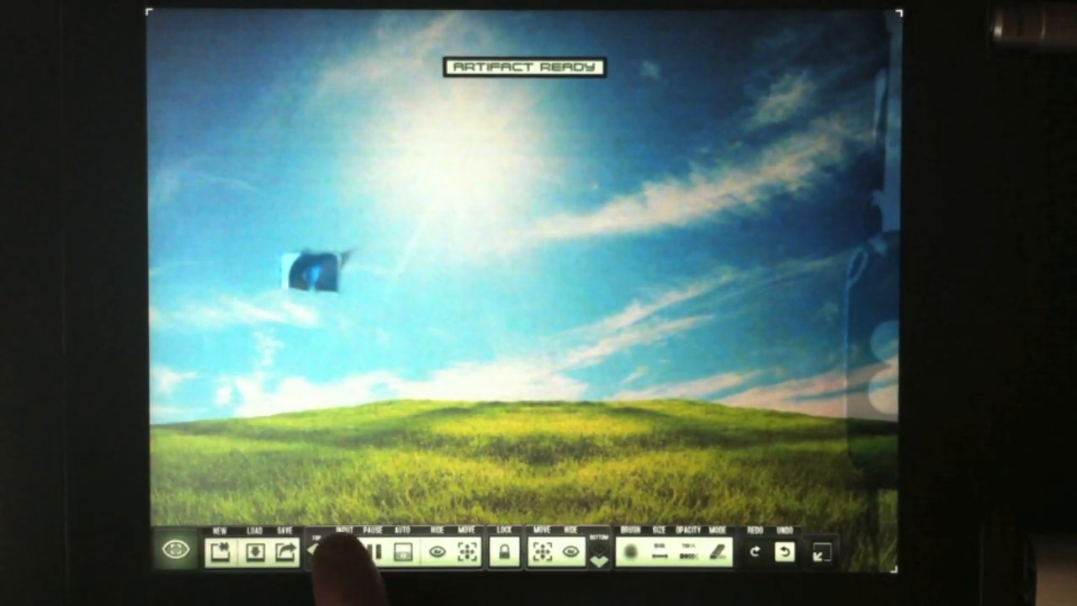
Load the flying kitten photo from the Camera Roll as the input image over the hillside
{"action": "left_click", "coordinate": [344, 551]}
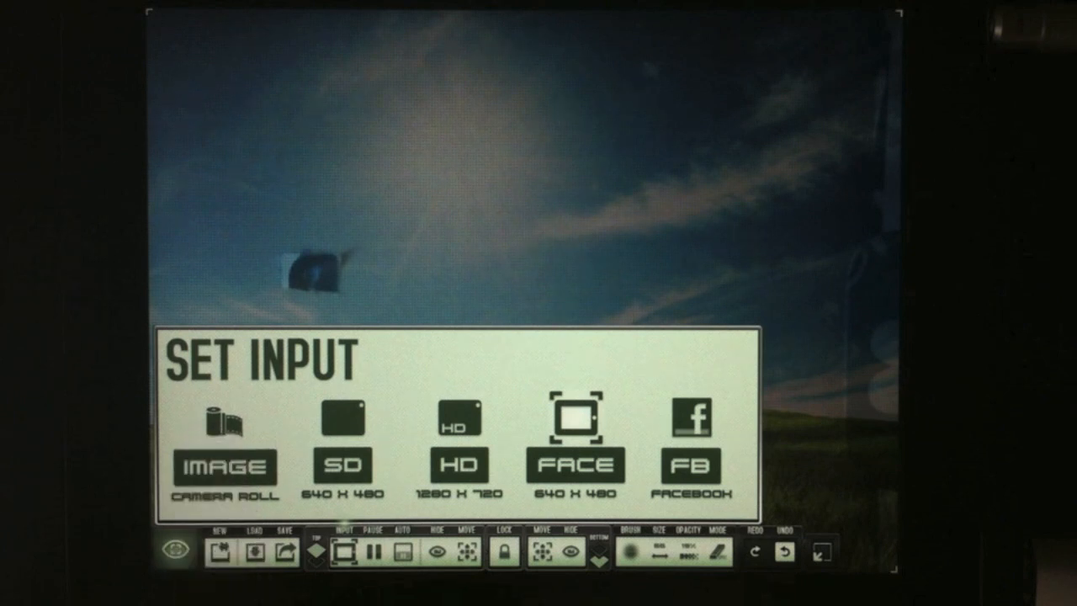
{"action": "left_click", "coordinate": [224, 466]}
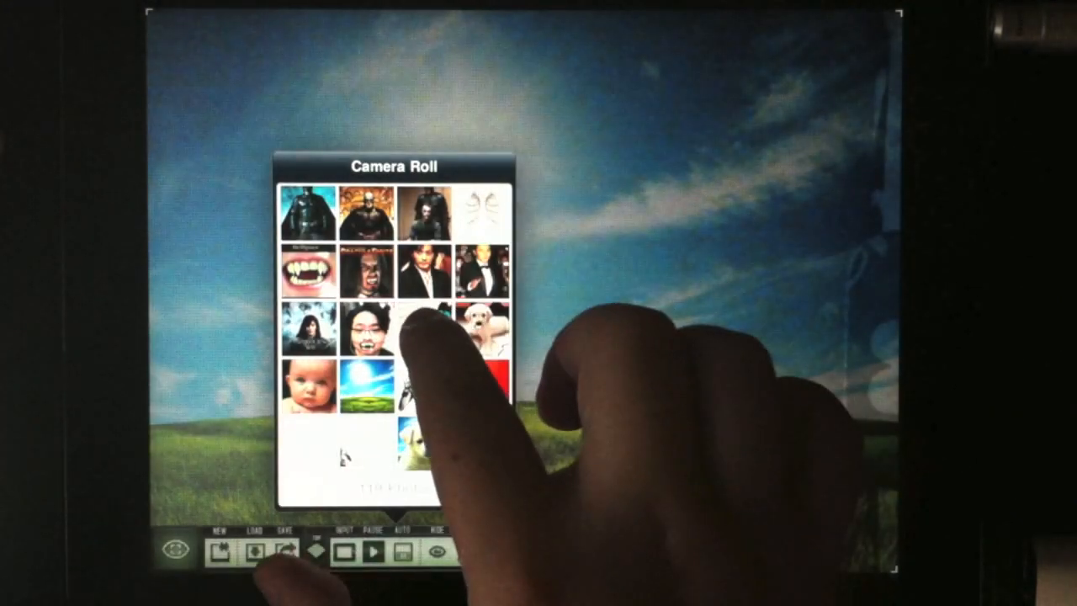
{"action": "scroll", "coordinate": [396, 353], "scroll_direction": "down", "scroll_amount": 5}
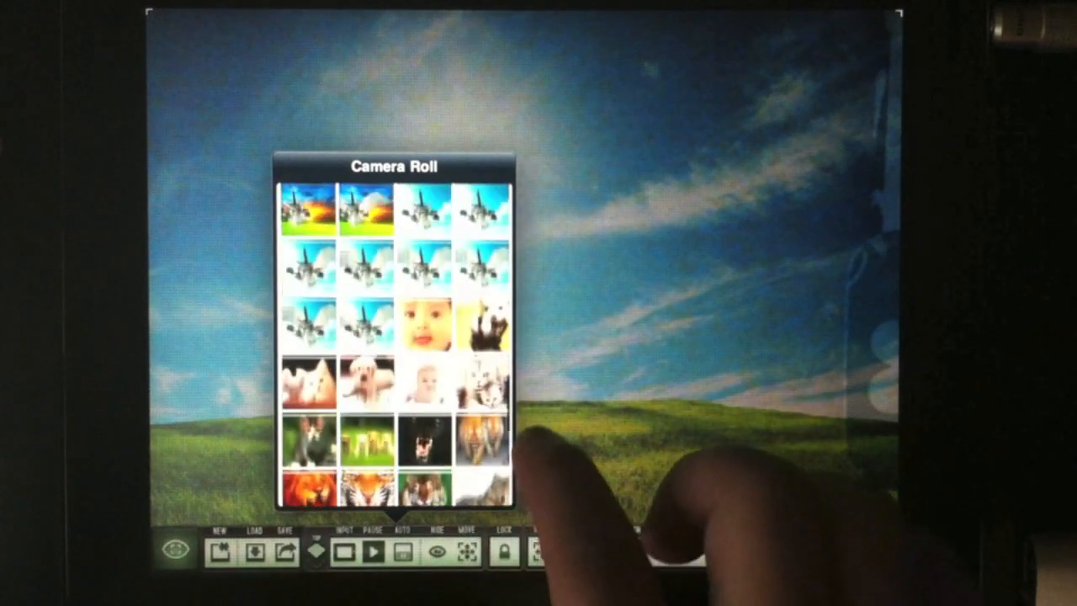
{"action": "scroll", "coordinate": [396, 336], "scroll_direction": "down", "scroll_amount": 5}
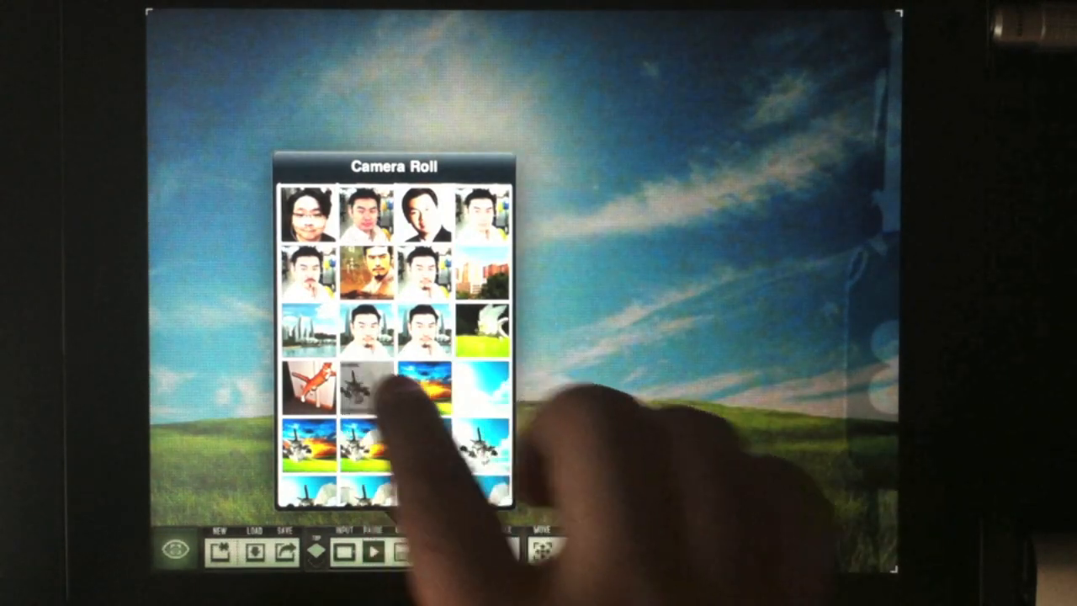
{"action": "left_click", "coordinate": [371, 396]}
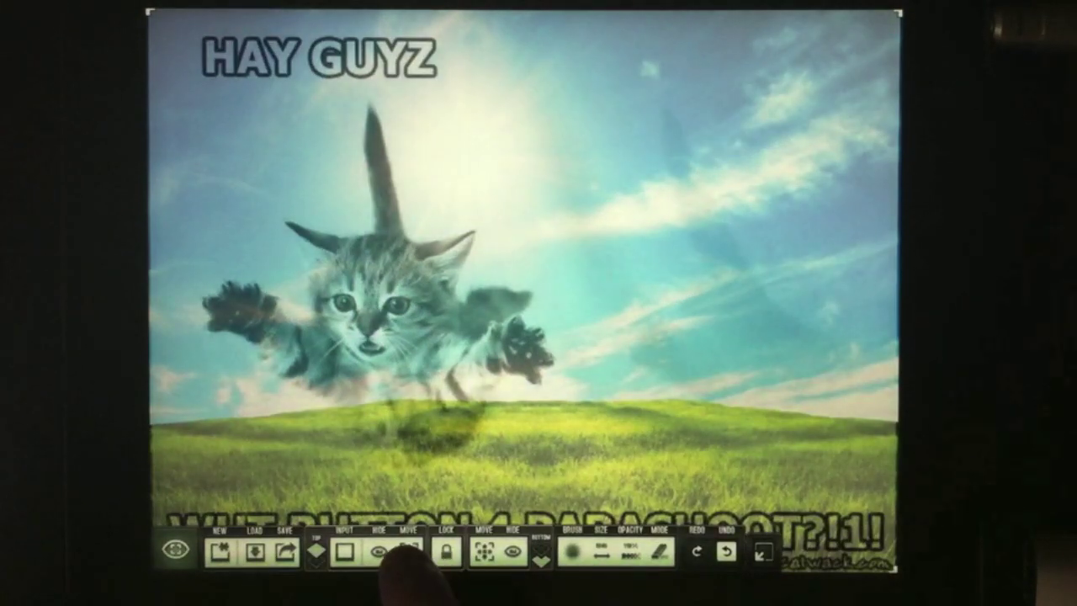
Shrink the kitten image into a small frame in the sky above the hill and accept its placement
{"action": "left_click", "coordinate": [408, 552]}
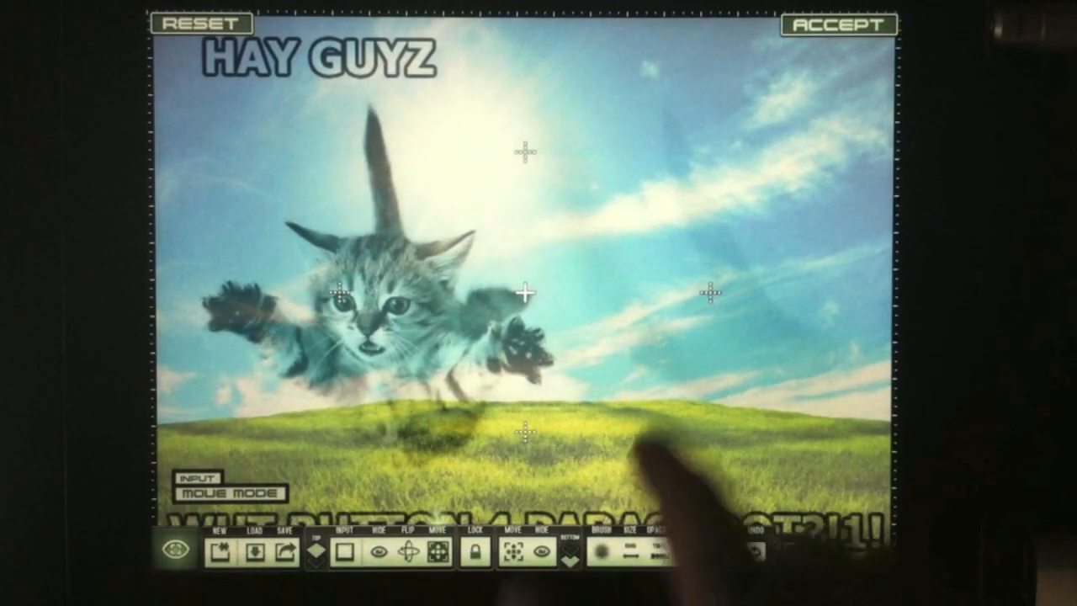
{"action": "left_click_drag", "start_coordinate": [547, 202], "coordinate": [580, 215]}
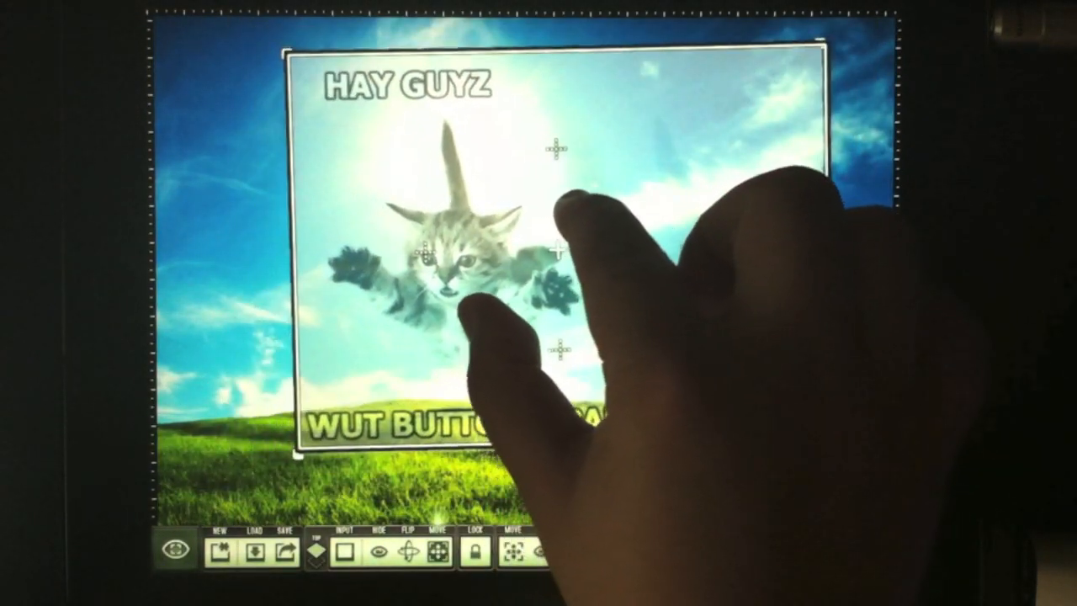
{"action": "mouse_move", "coordinate": [581, 215]}
{"action": "left_mouse_down"}
{"action": "mouse_move", "coordinate": [556, 269]}
{"action": "mouse_move", "coordinate": [606, 261]}
{"action": "left_mouse_up"}
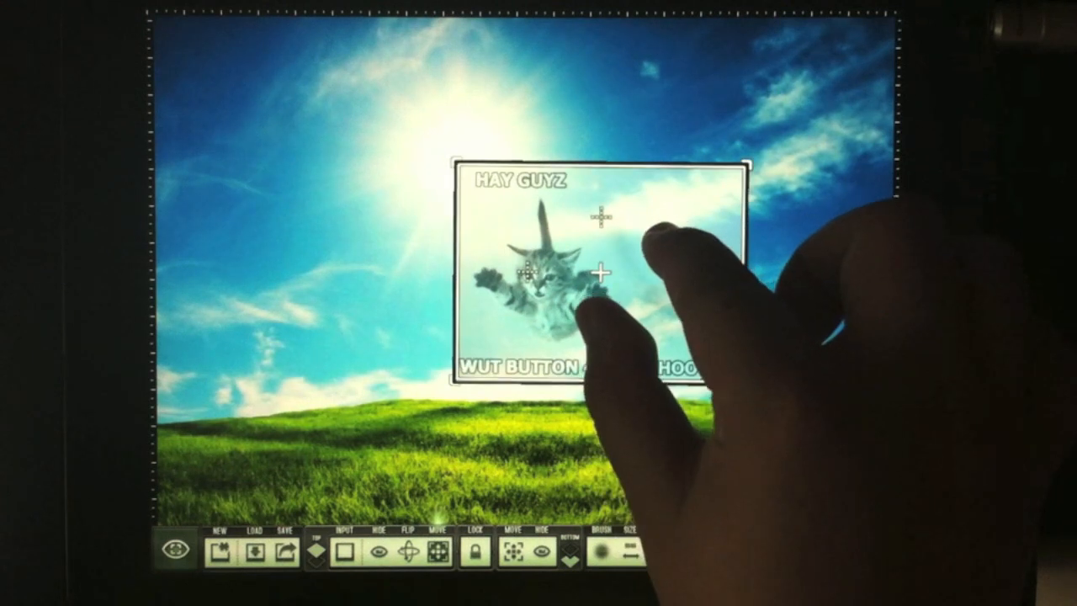
{"action": "left_click", "coordinate": [606, 286]}
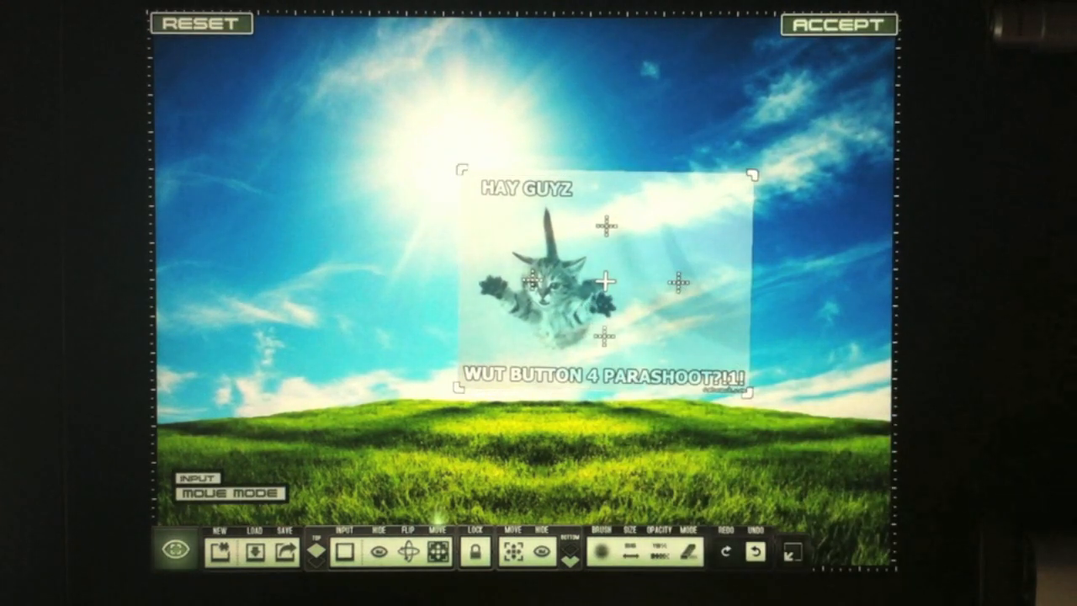
{"action": "left_click", "coordinate": [440, 552]}
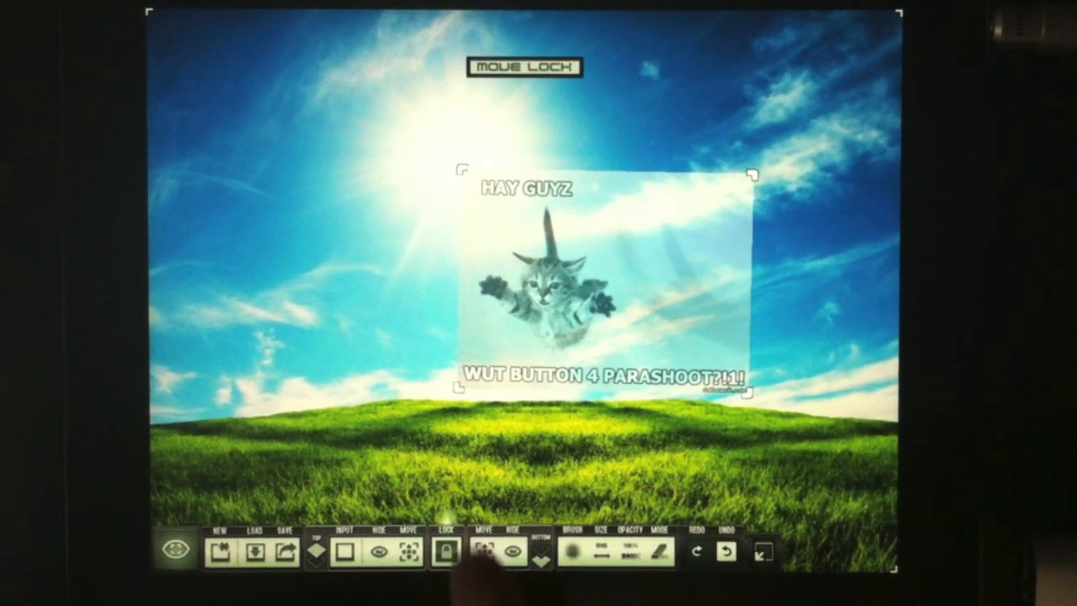
Enlarge the kitten image to fill the view for close-up work
{"action": "left_click", "coordinate": [484, 551]}
{"action": "left_click_drag", "start_coordinate": [589, 278], "coordinate": [716, 337]}
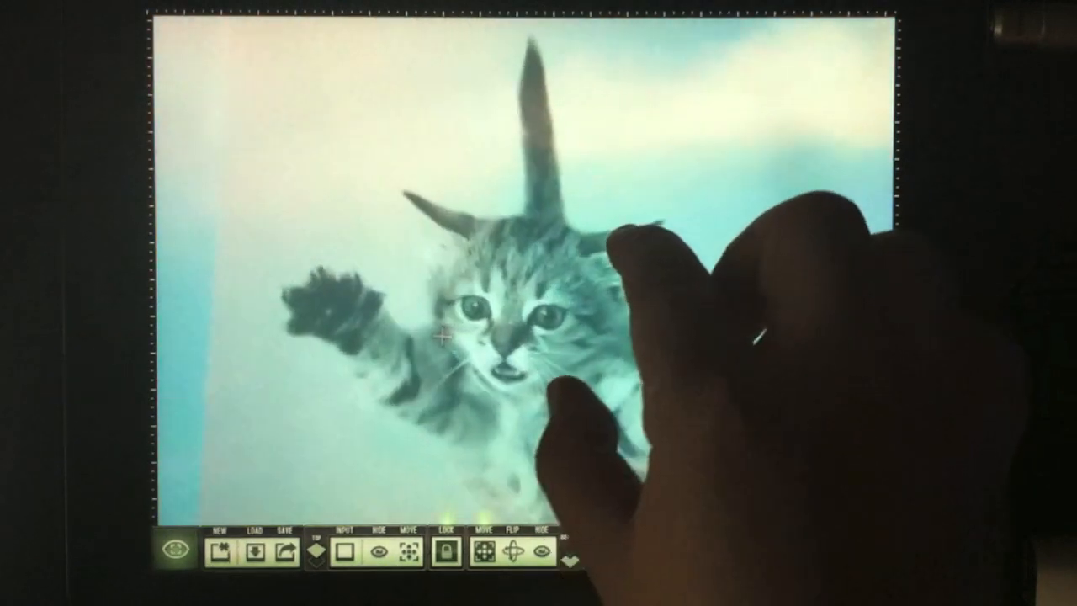
{"action": "left_click_drag", "start_coordinate": [640, 252], "coordinate": [623, 270]}
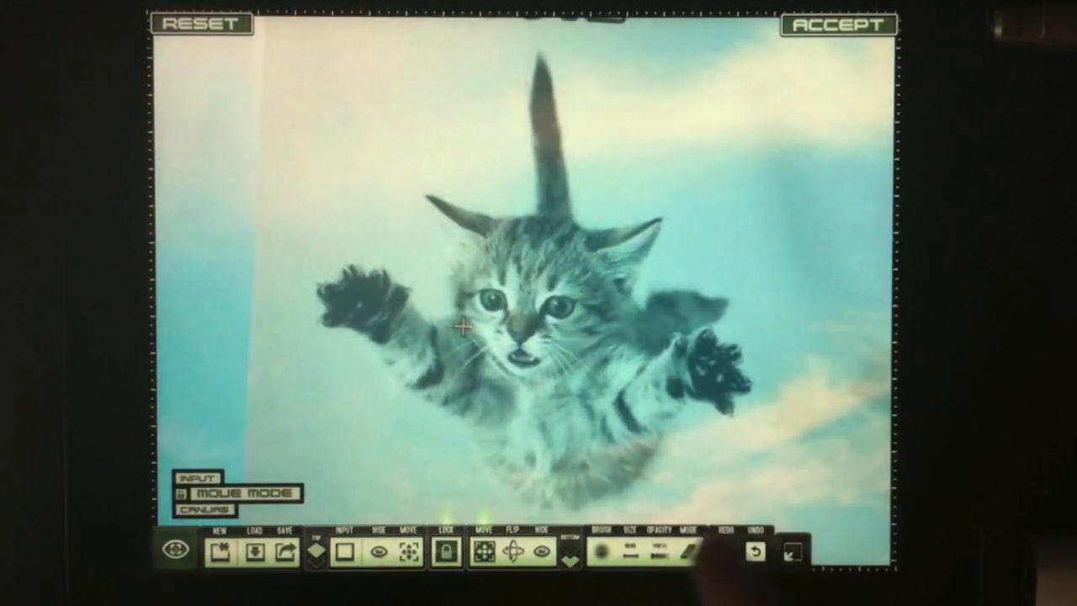
Switch the brush to Paint at full opacity and 56 px, then stroke over the kitten's face
{"action": "left_click", "coordinate": [685, 552]}
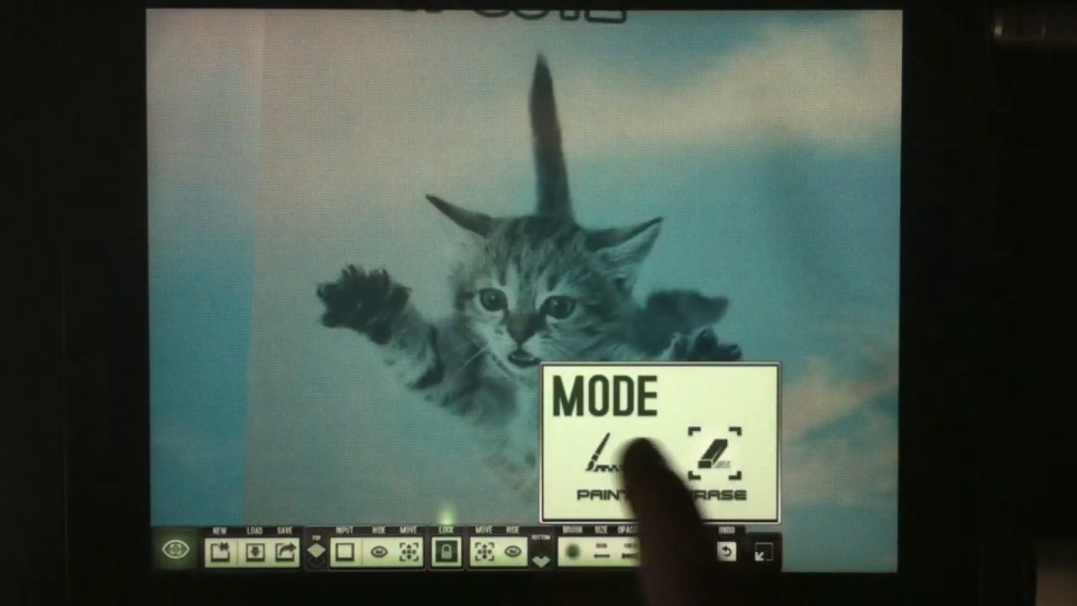
{"action": "left_click", "coordinate": [623, 463]}
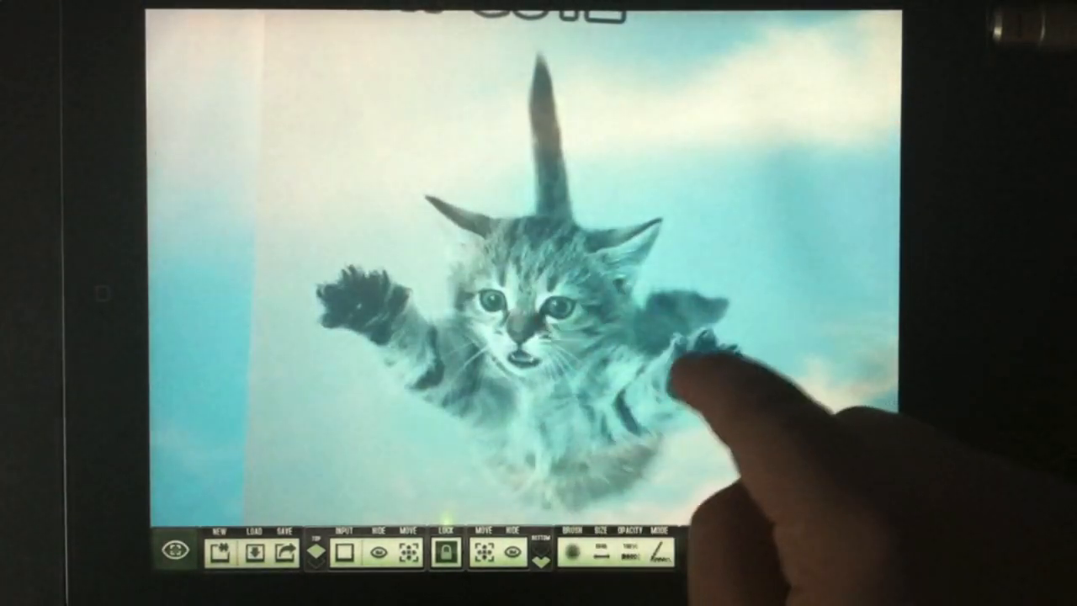
{"action": "left_click", "coordinate": [629, 551]}
{"action": "left_click", "coordinate": [517, 458]}
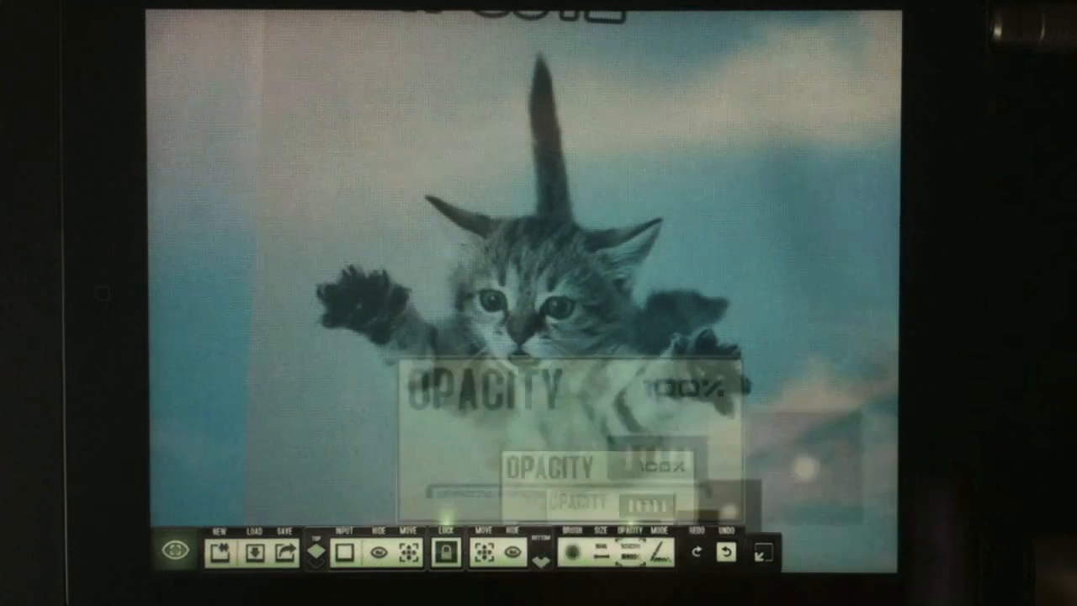
{"action": "left_click", "coordinate": [601, 551]}
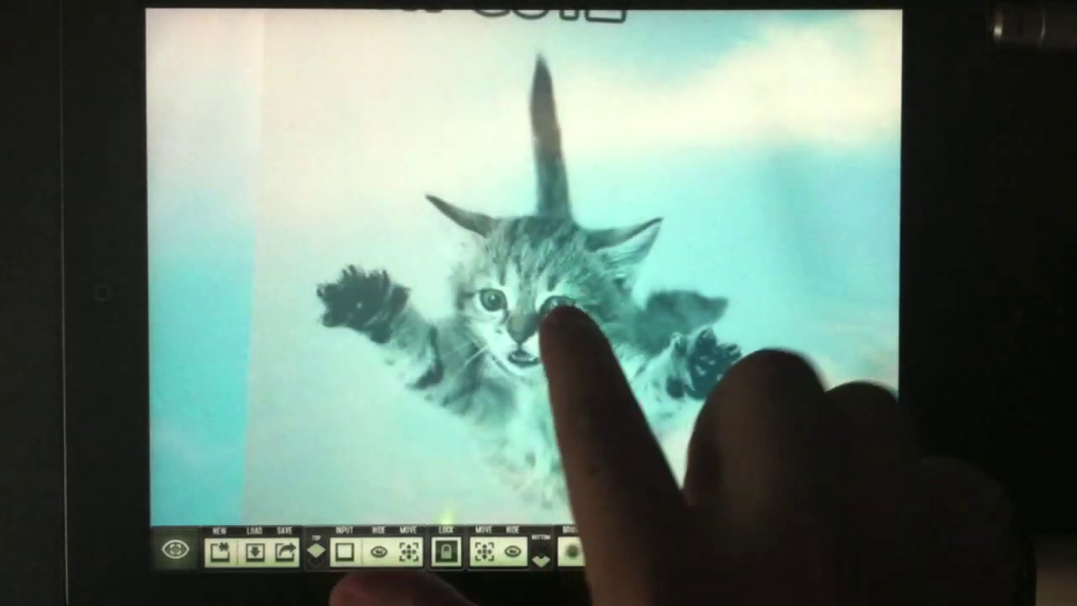
{"action": "left_click_drag", "start_coordinate": [539, 278], "coordinate": [551, 354]}
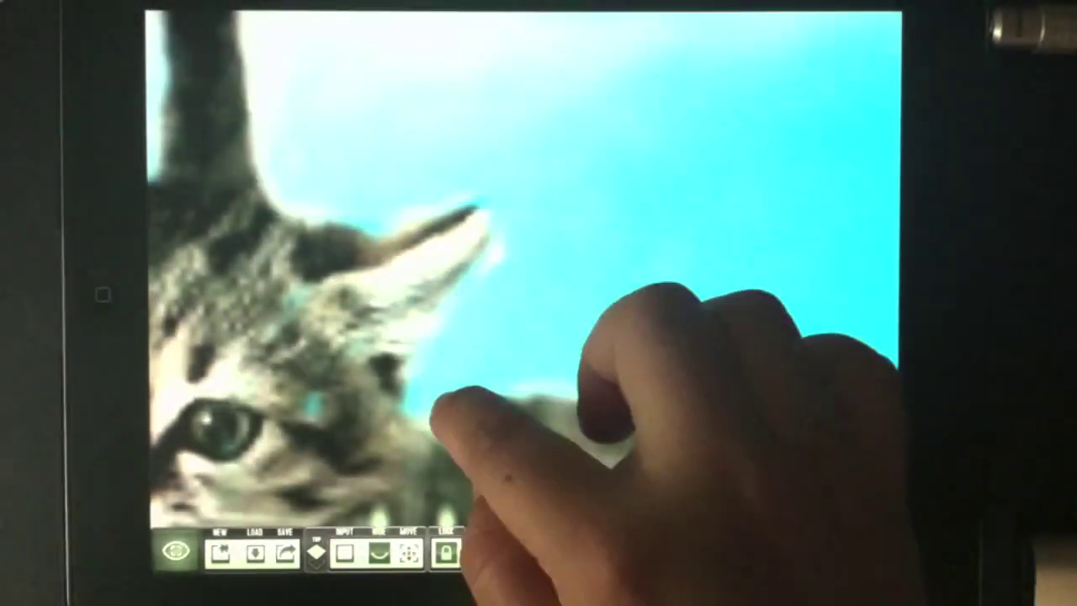
{"action": "left_click", "coordinate": [513, 551]}
Zoom in and out around the kitten's face and paws to check the cut-out edges
{"action": "double_click", "coordinate": [639, 328]}
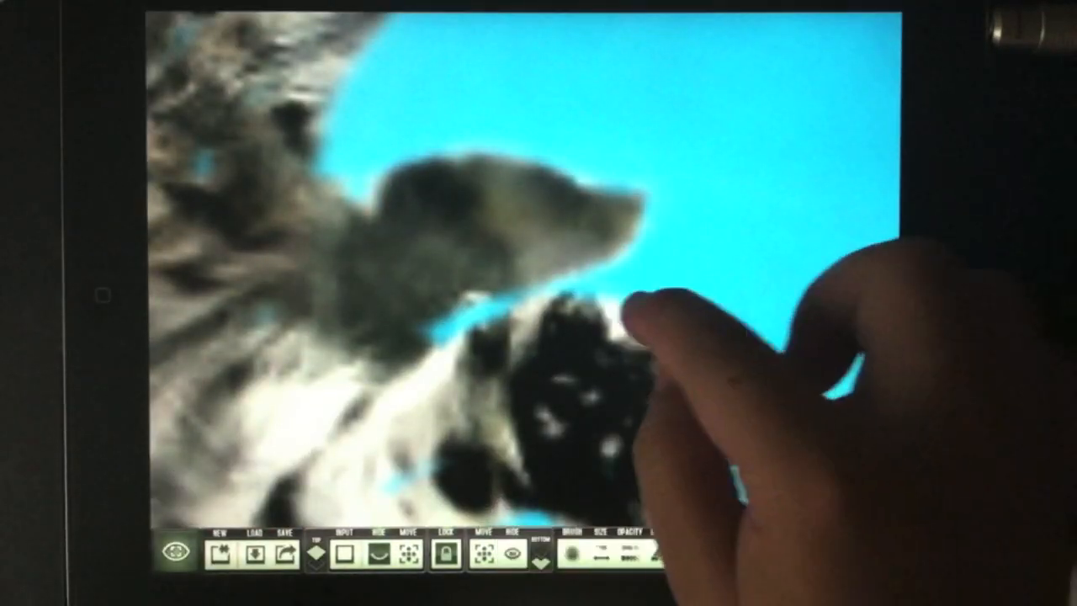
{"action": "double_click", "coordinate": [691, 438]}
{"action": "double_click", "coordinate": [757, 320]}
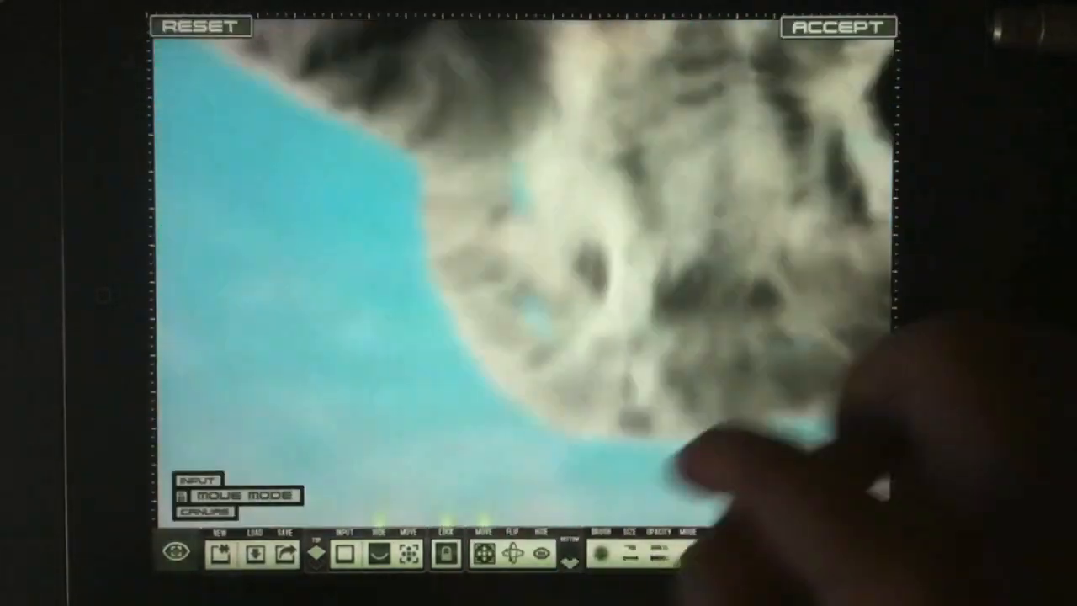
{"action": "double_click", "coordinate": [589, 337]}
{"action": "double_click", "coordinate": [471, 303]}
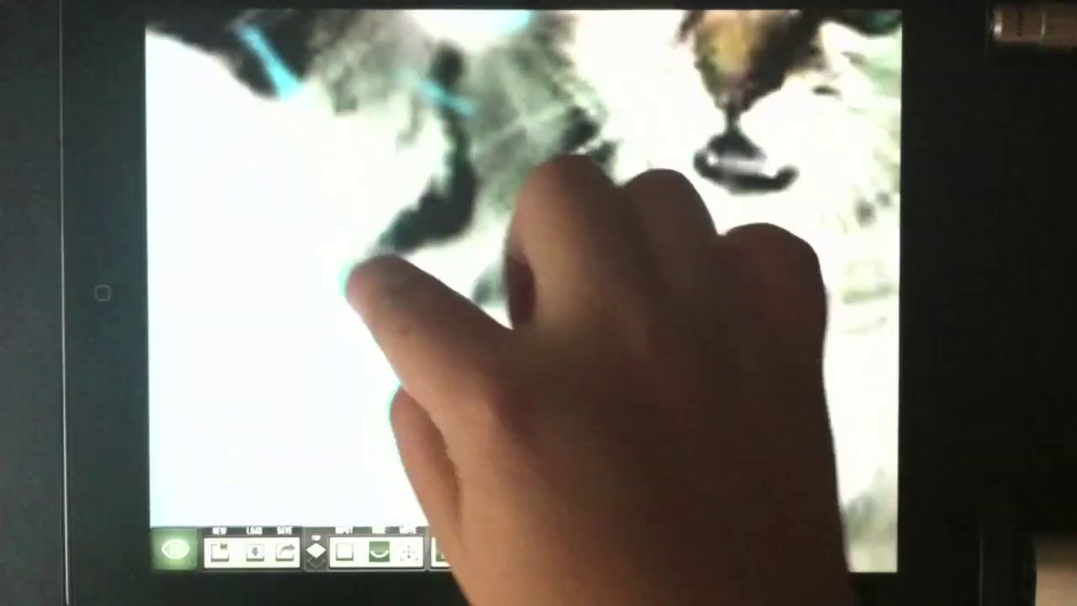
{"action": "double_click", "coordinate": [471, 295]}
{"action": "double_click", "coordinate": [690, 388]}
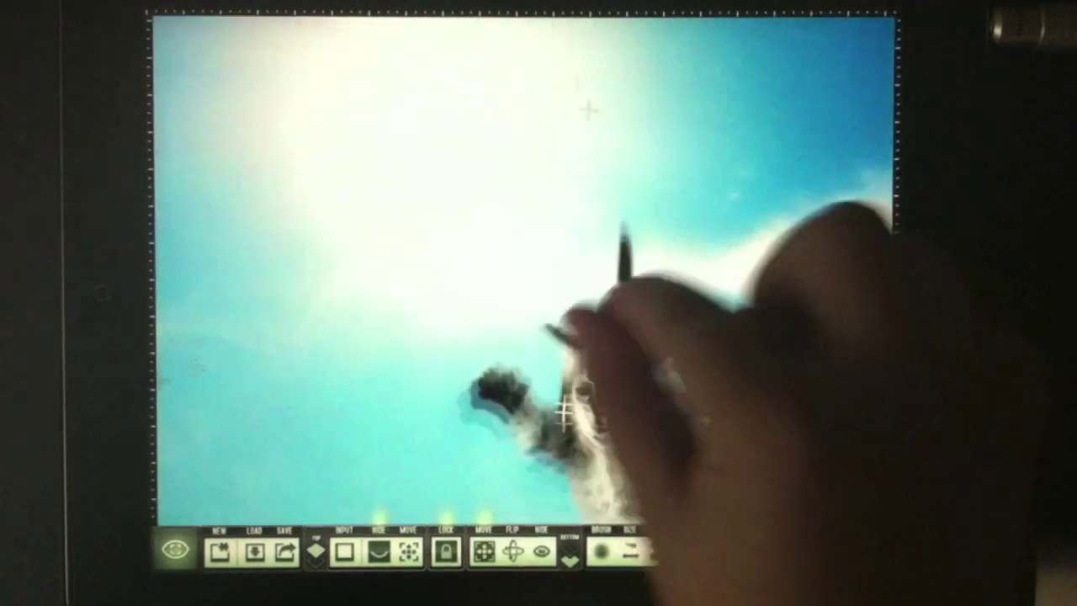
Shrink the kitten layer into the sky above the hill and straighten the view
{"action": "left_click_drag", "start_coordinate": [606, 472], "coordinate": [724, 337]}
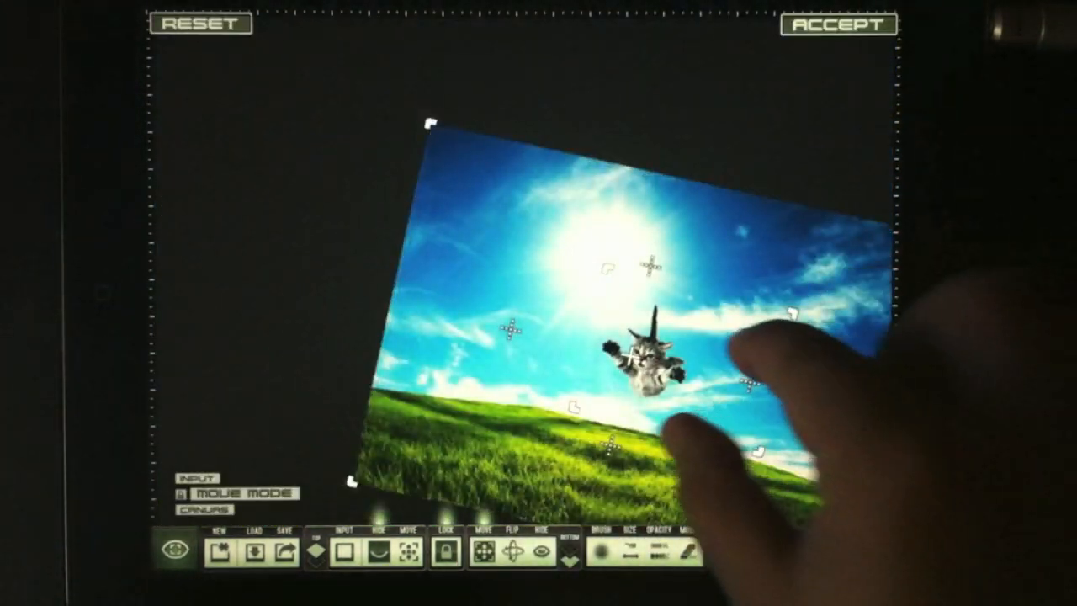
{"action": "double_click", "coordinate": [640, 362]}
{"action": "left_click_drag", "start_coordinate": [622, 252], "coordinate": [639, 235]}
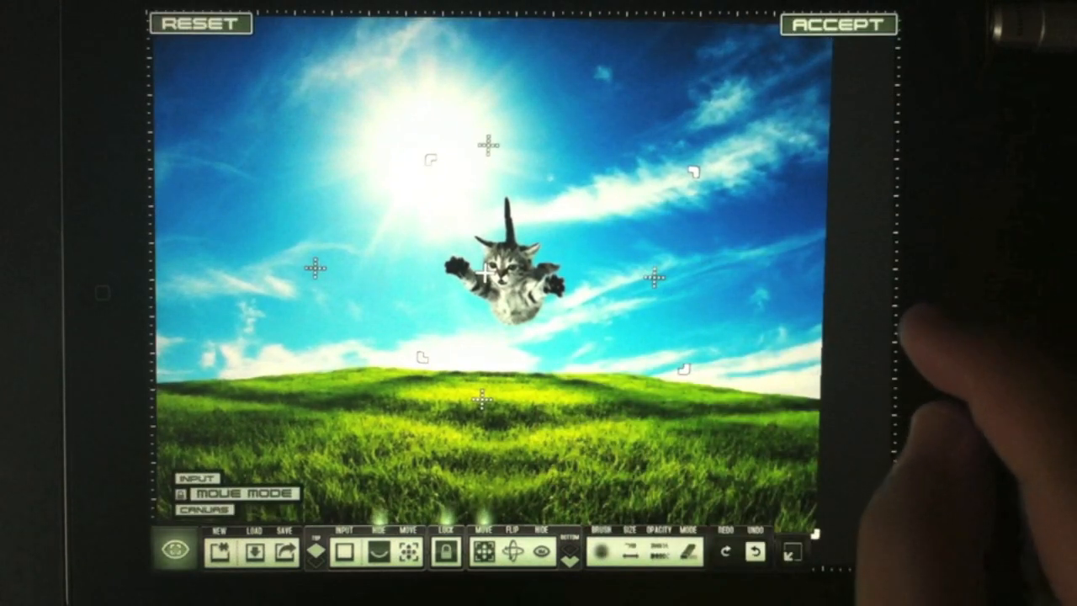
Accept the kitten's placement and save the scene to the Camera Roll
{"action": "left_click", "coordinate": [484, 552]}
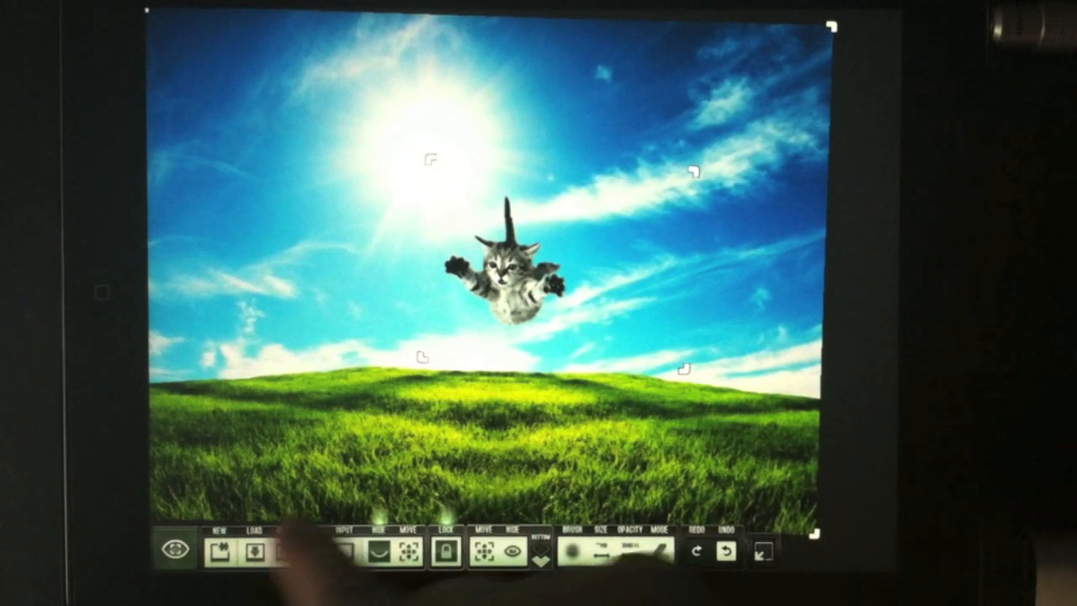
{"action": "left_click", "coordinate": [284, 551]}
{"action": "left_click", "coordinate": [219, 471]}
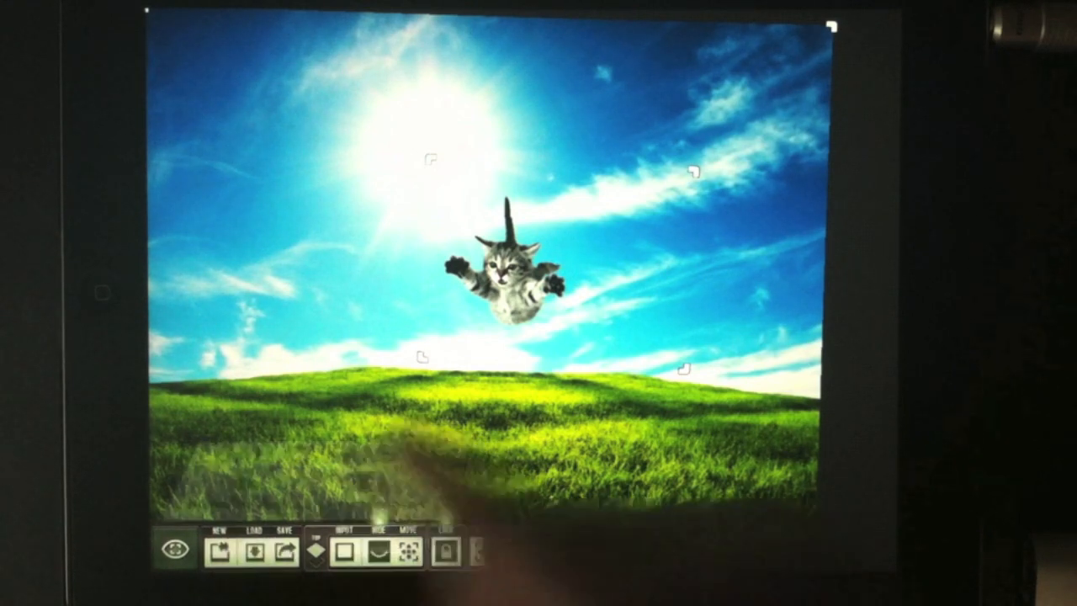
Reload the saved sky-and-hill scene as canvas and start choosing a new Camera Roll input
{"action": "left_click", "coordinate": [254, 552]}
{"action": "left_click", "coordinate": [219, 471]}
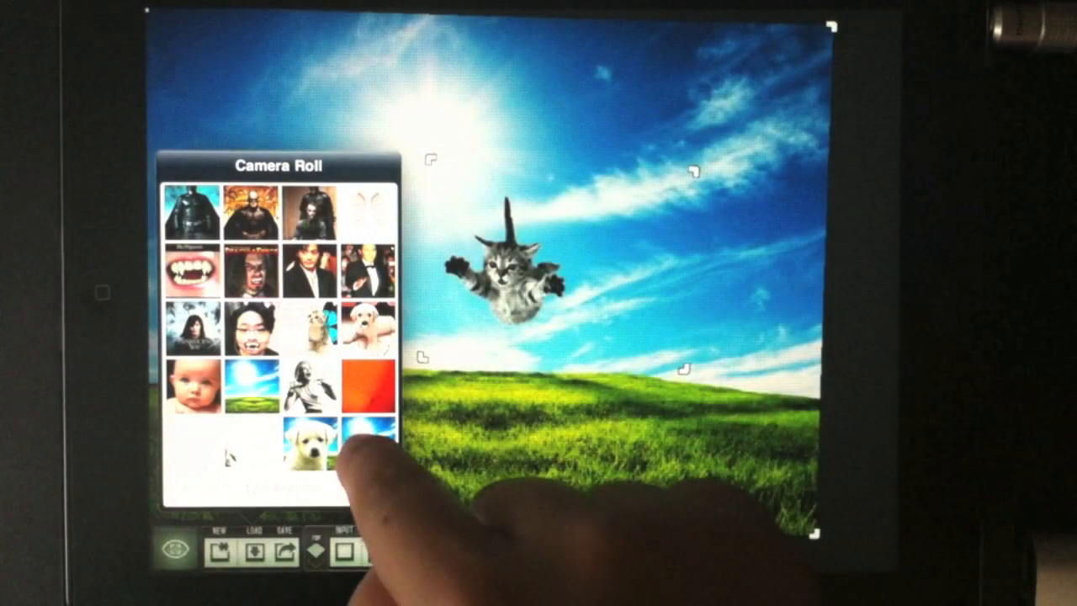
{"action": "left_click", "coordinate": [368, 437]}
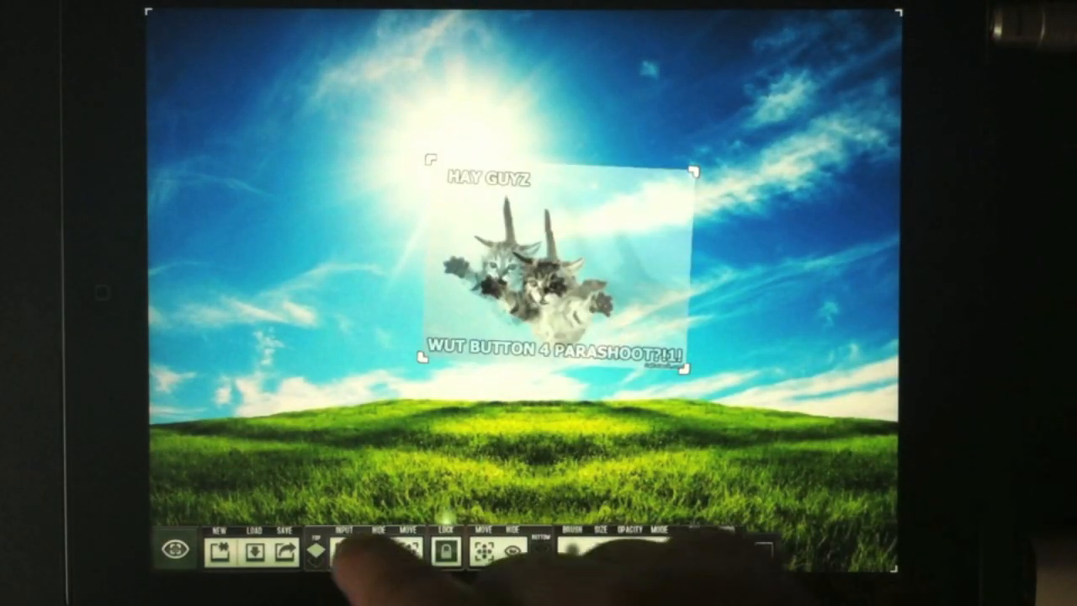
{"action": "left_click", "coordinate": [343, 551]}
{"action": "left_click", "coordinate": [223, 421]}
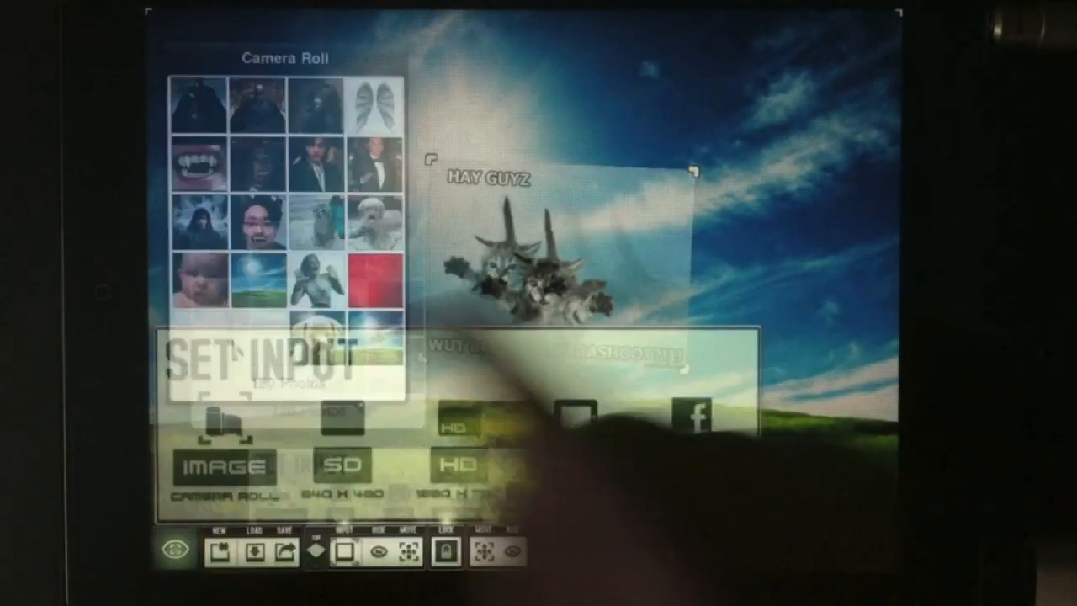
{"action": "scroll", "coordinate": [365, 337], "scroll_direction": "up", "scroll_amount": 5}
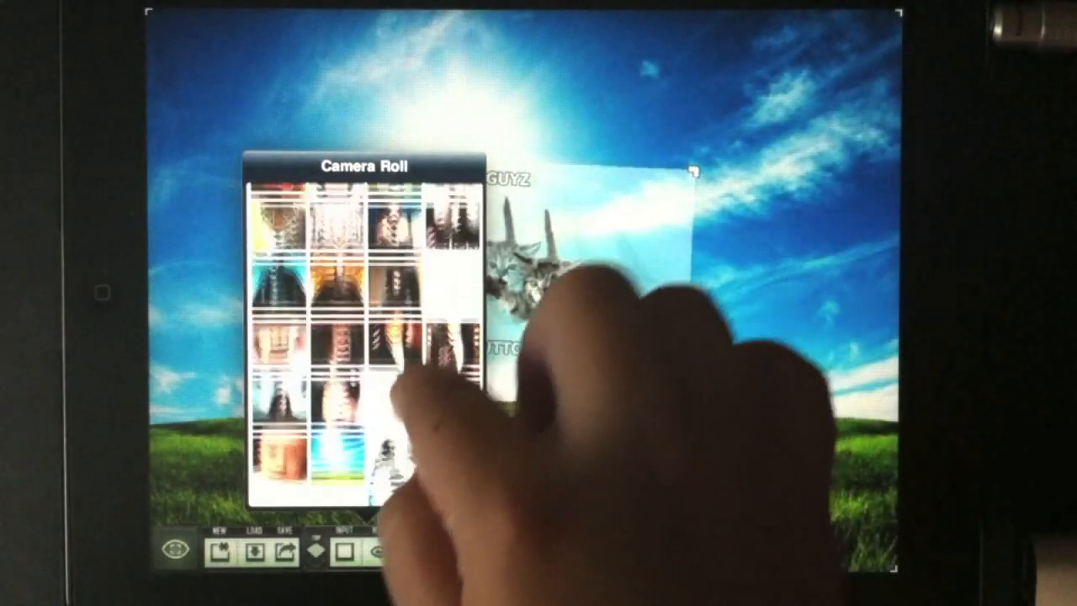
{"action": "scroll", "coordinate": [364, 337], "scroll_direction": "up", "scroll_amount": 5}
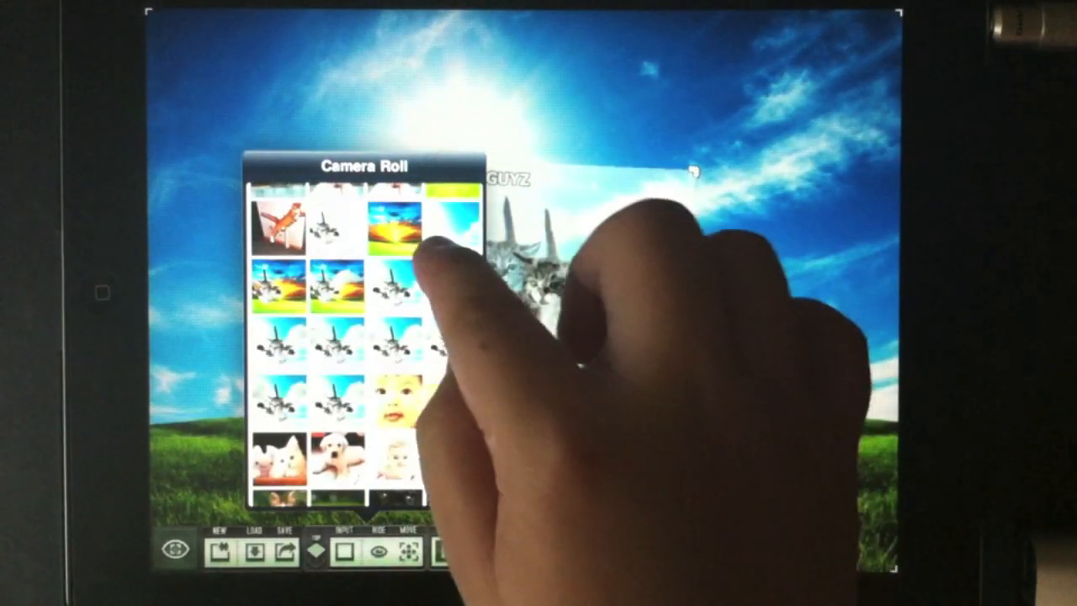
{"action": "scroll", "coordinate": [364, 337], "scroll_direction": "up", "scroll_amount": 5}
{"action": "scroll", "coordinate": [364, 337], "scroll_direction": "up", "scroll_amount": 5}
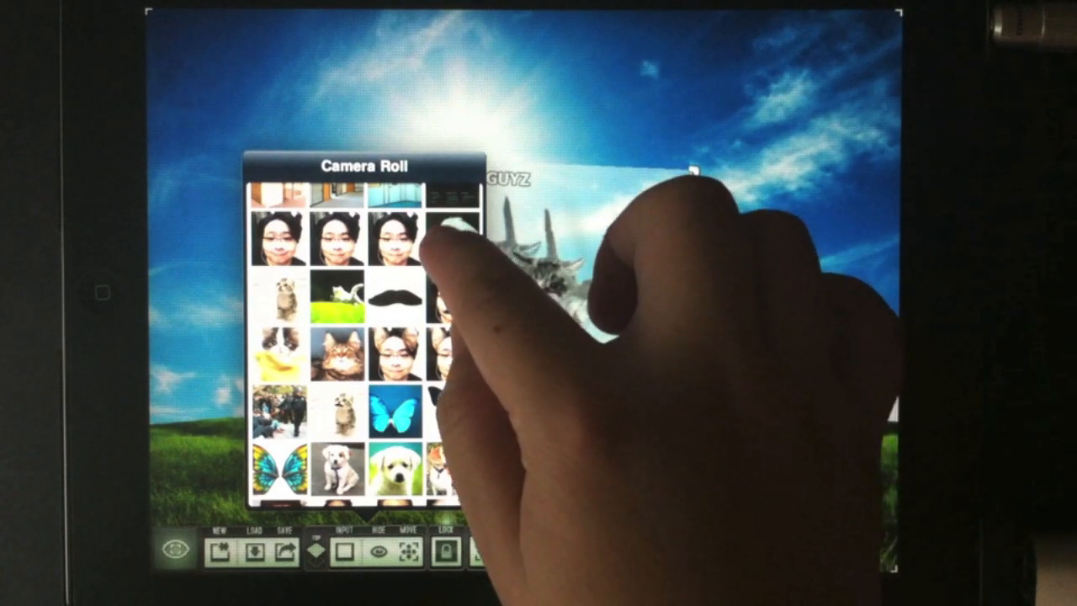
Bring in the swan-wings photo and shrink it into a small layer beside the kitten
{"action": "left_click", "coordinate": [455, 235]}
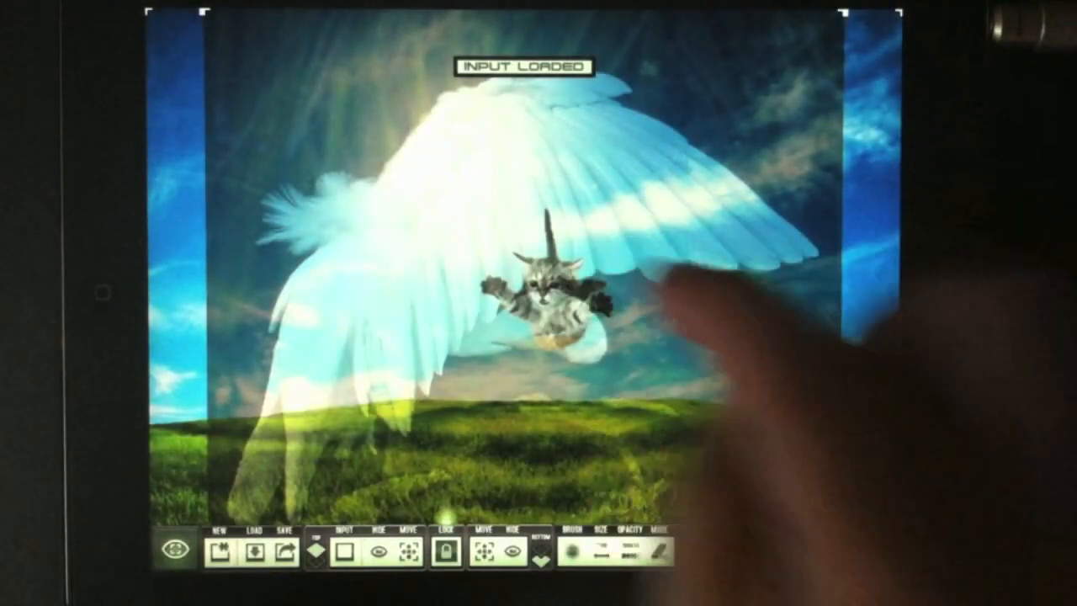
{"action": "left_click", "coordinate": [409, 552]}
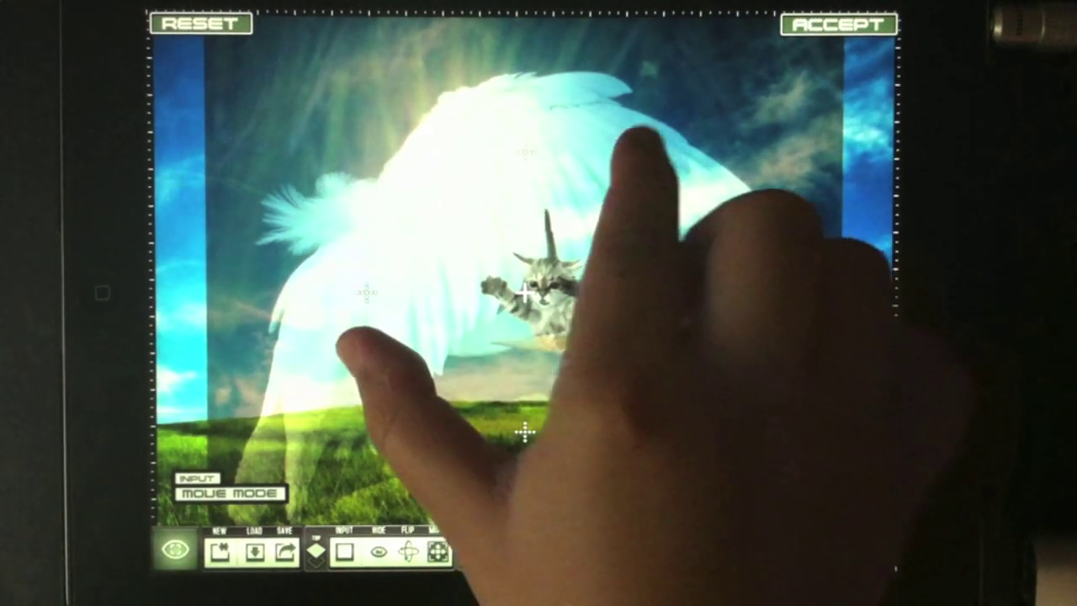
{"action": "mouse_move", "coordinate": [522, 295]}
{"action": "left_mouse_down"}
{"action": "mouse_move", "coordinate": [698, 261]}
{"action": "mouse_move", "coordinate": [639, 268]}
{"action": "left_mouse_up"}
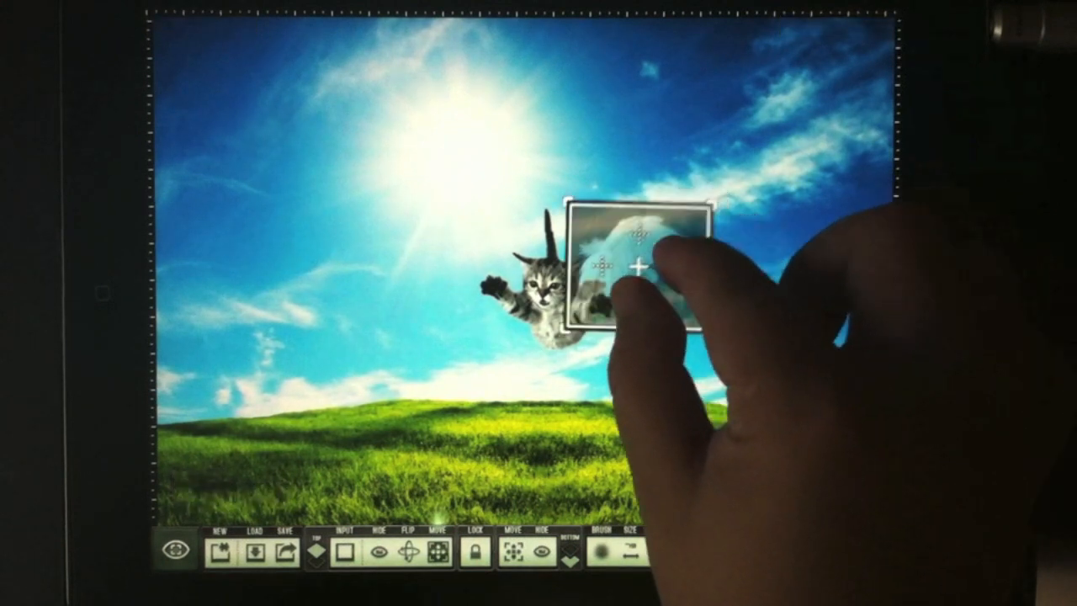
{"action": "left_click", "coordinate": [639, 273]}
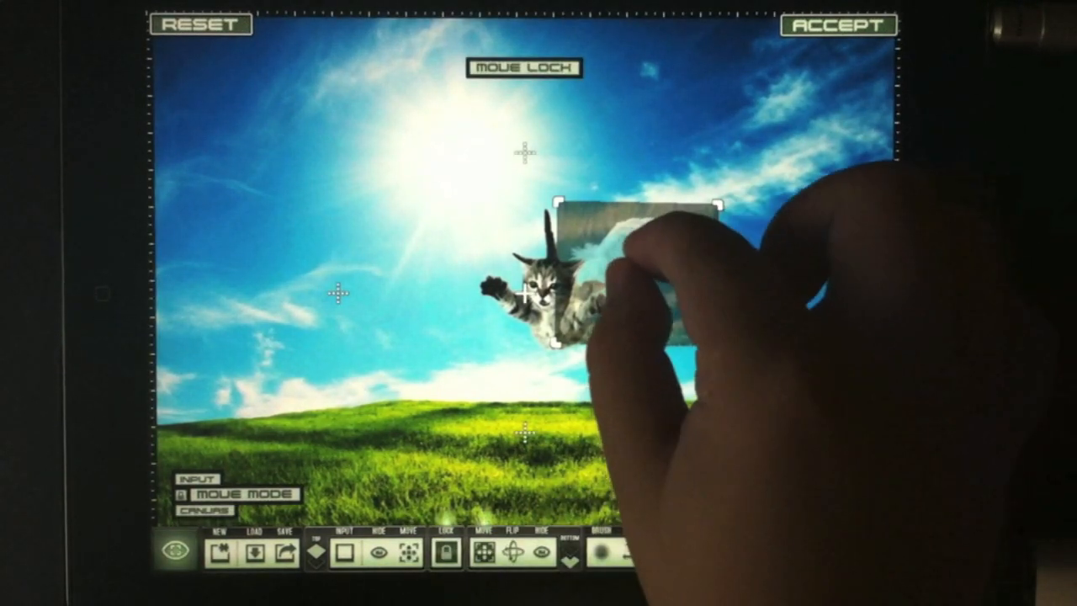
{"action": "scroll", "coordinate": [640, 273], "scroll_direction": "up", "scroll_amount": 5}
Nudge the wings against the kitten and set the brush to Erase at 100% opacity
{"action": "left_click_drag", "start_coordinate": [656, 269], "coordinate": [589, 236]}
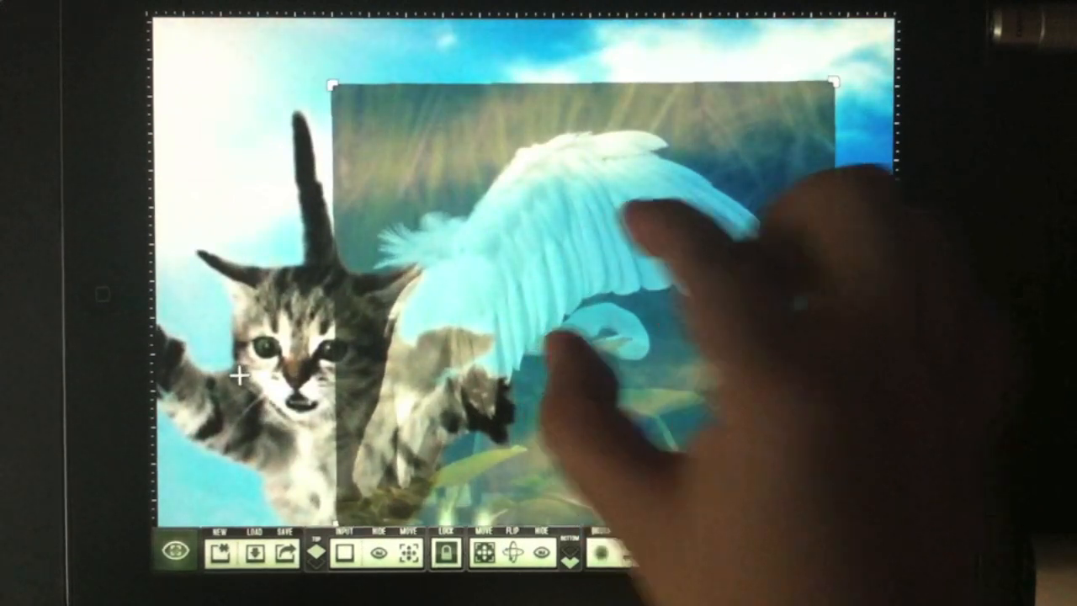
{"action": "left_click", "coordinate": [689, 551]}
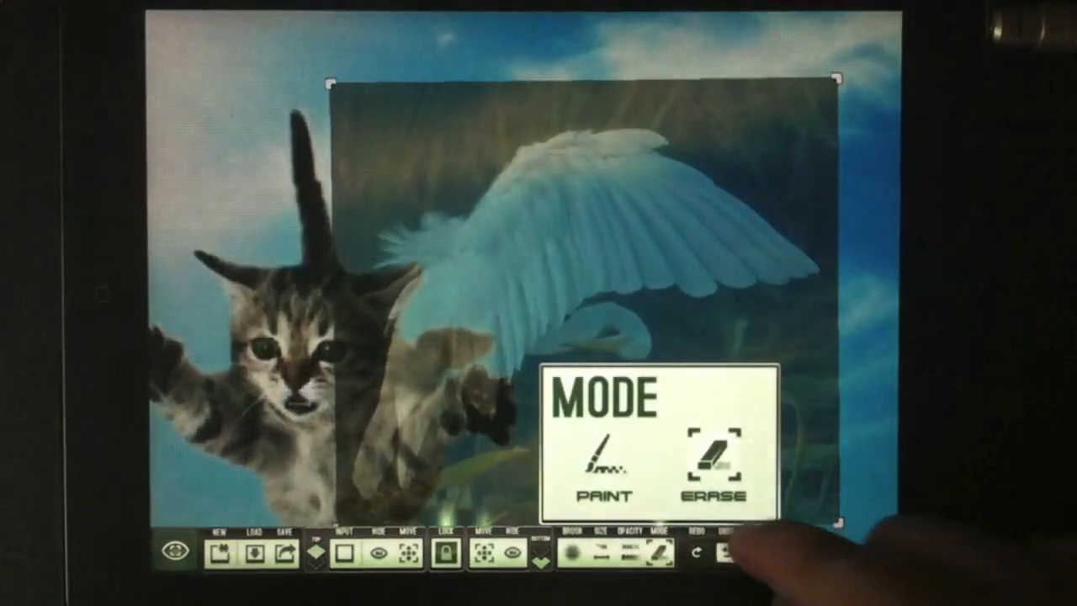
{"action": "left_click", "coordinate": [606, 459]}
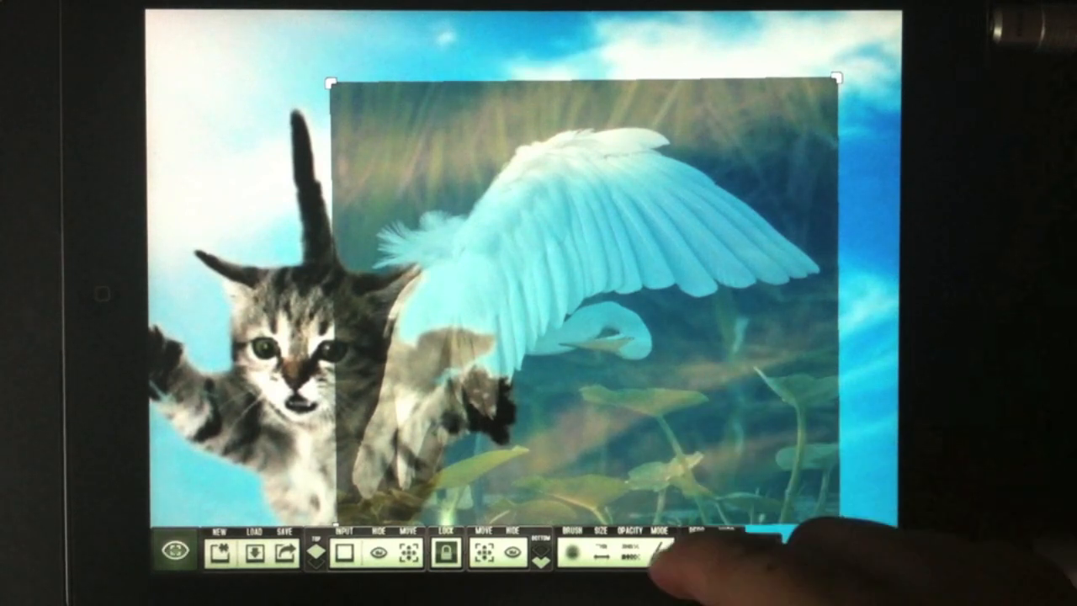
{"action": "left_click", "coordinate": [636, 552]}
{"action": "left_click_drag", "start_coordinate": [555, 459], "coordinate": [674, 459]}
{"action": "left_click", "coordinate": [825, 421]}
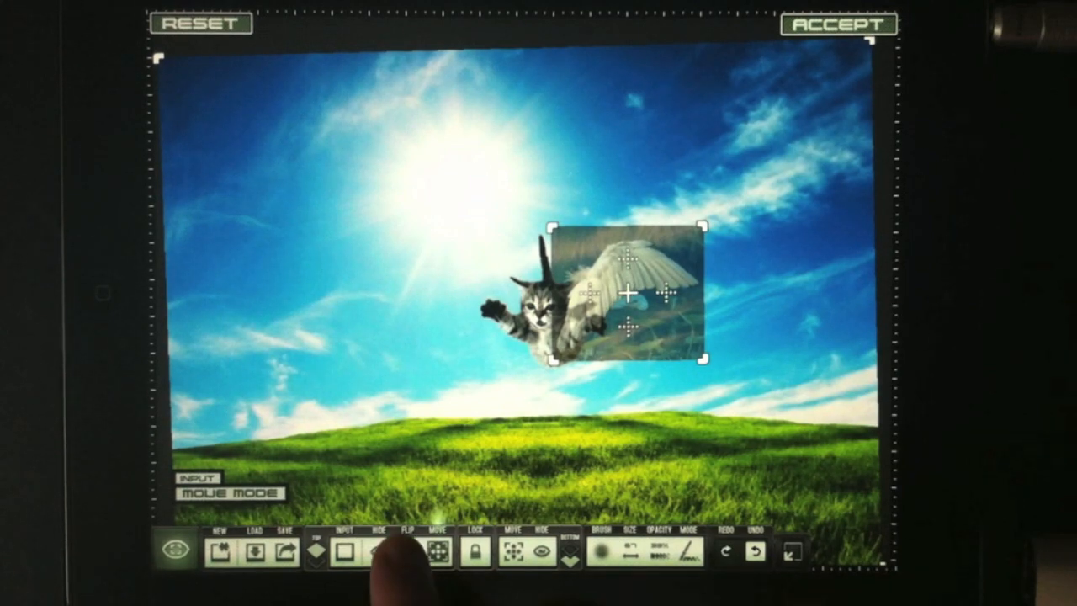
Flip the wing horizontally and move it to the kitten's other side
{"action": "left_click", "coordinate": [406, 552]}
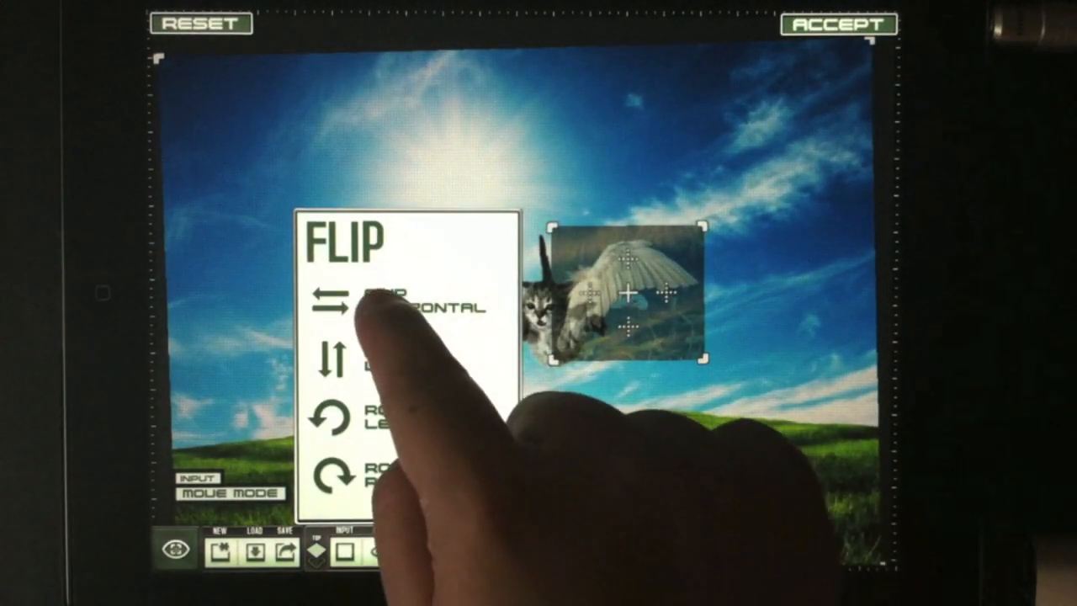
{"action": "left_click", "coordinate": [396, 304]}
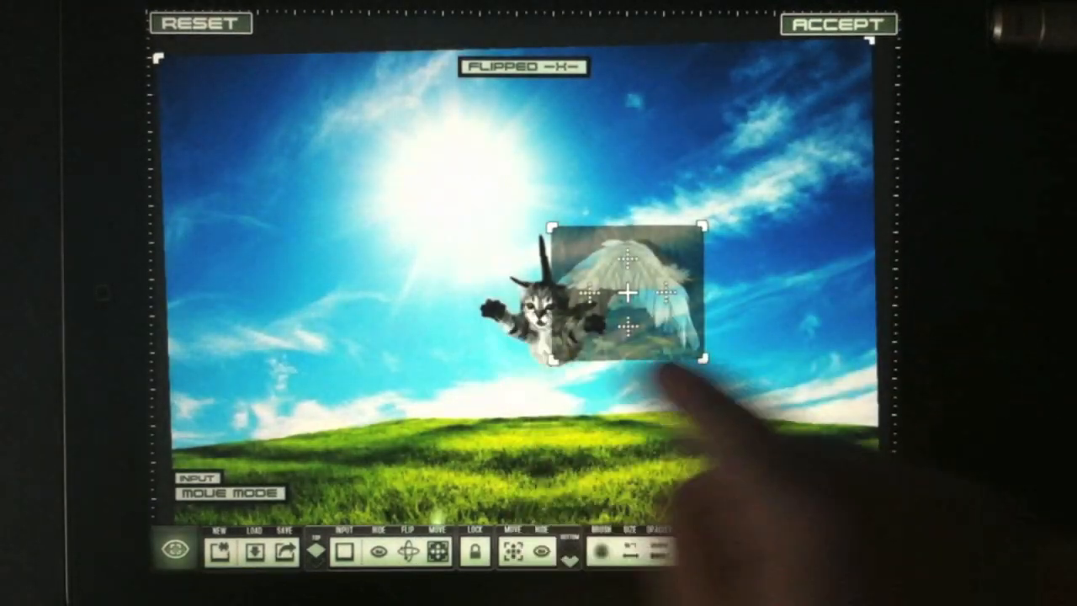
{"action": "left_click_drag", "start_coordinate": [627, 295], "coordinate": [480, 286]}
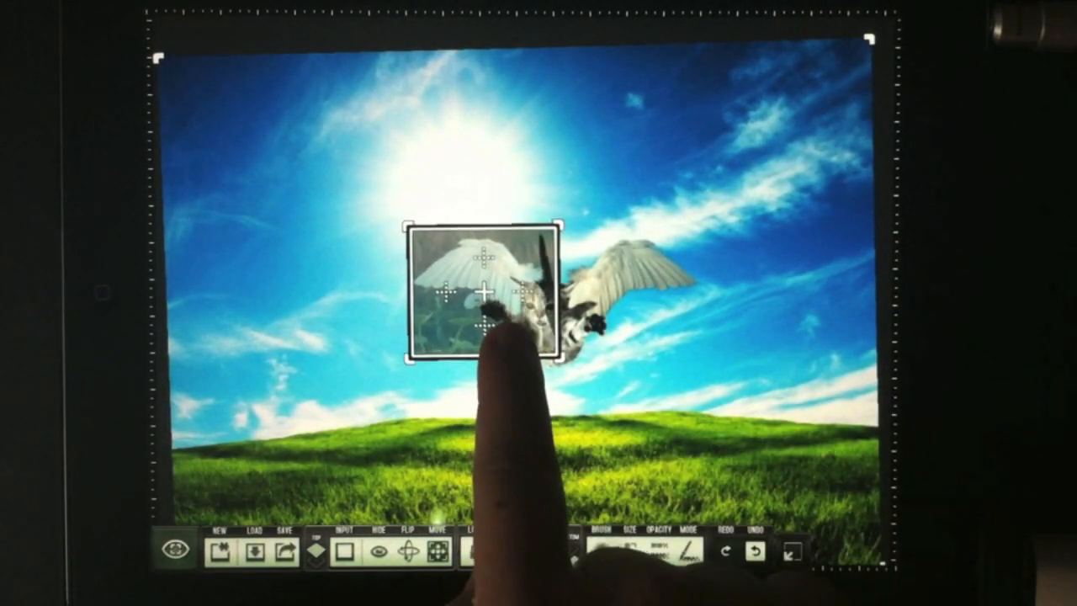
{"action": "left_click_drag", "start_coordinate": [497, 324], "coordinate": [488, 324]}
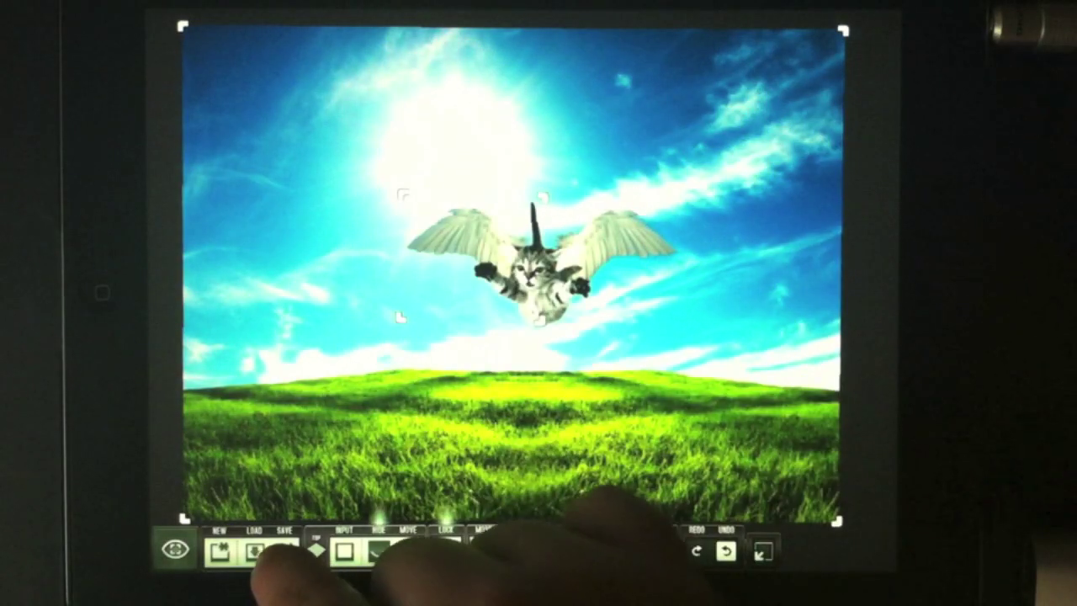
Open Save/Post to save the winged-kitten picture, then close the panel
{"action": "left_click", "coordinate": [285, 551]}
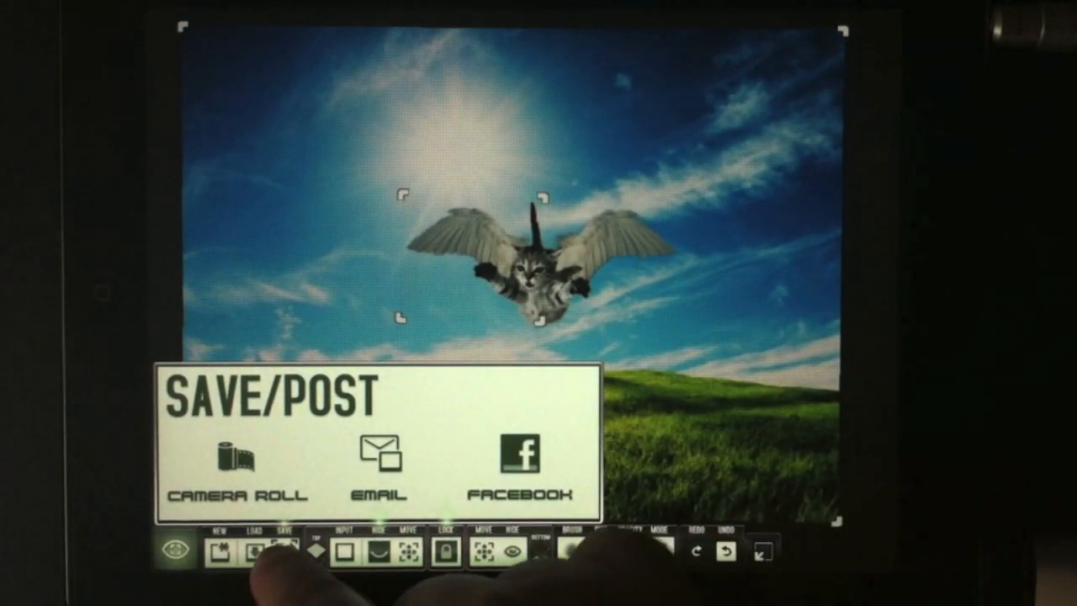
{"action": "left_click", "coordinate": [285, 551]}
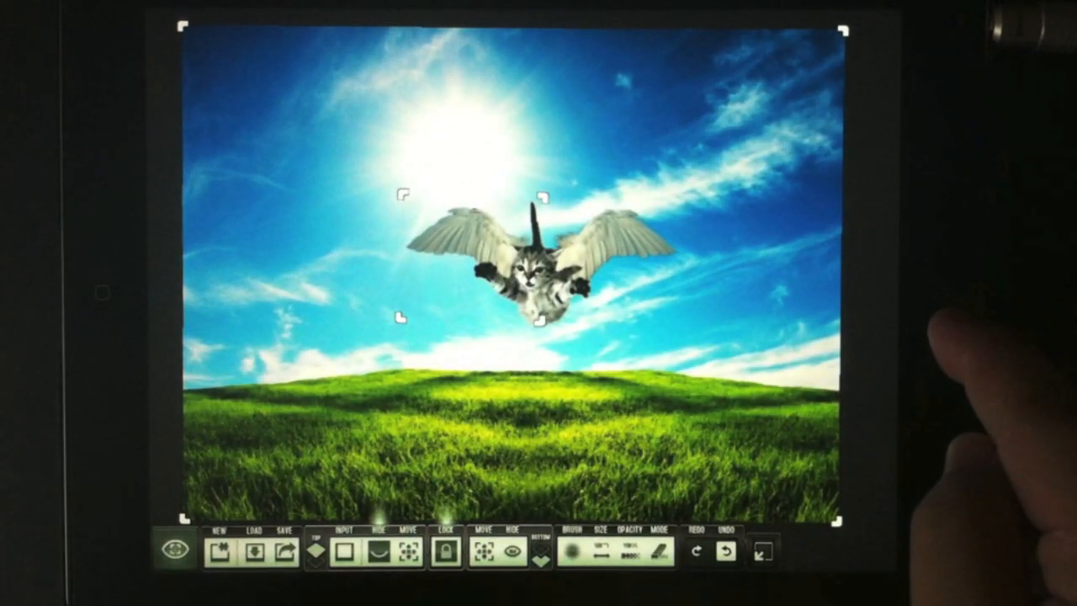